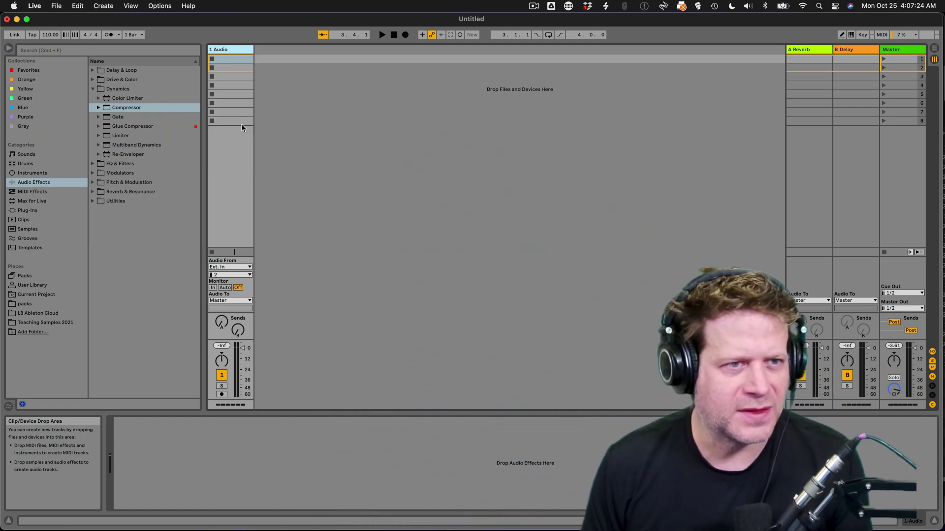
# Preview the purple-tagged samples and load the Drums YellowBalloon loop into track 1's first clip slot
pyautogui.click(84, 118)
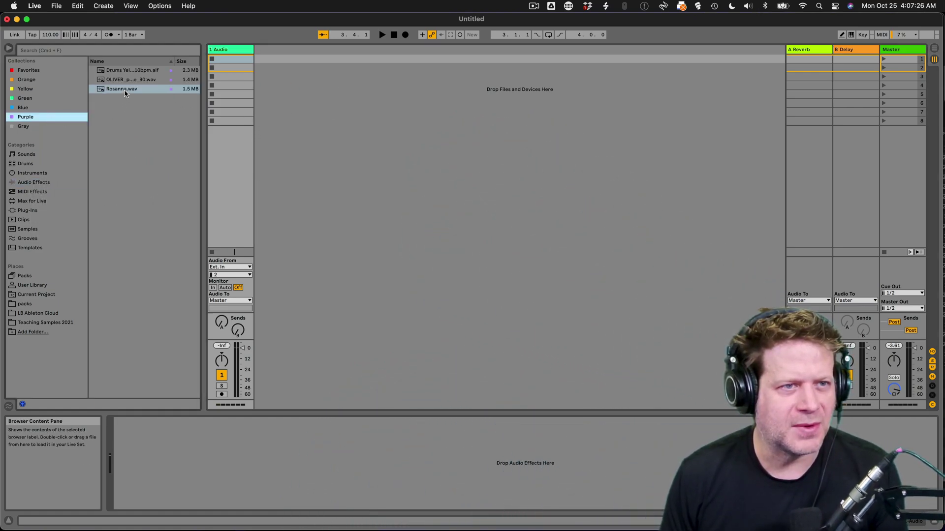
pyautogui.click(136, 81)
pyautogui.moveTo(131, 73); pyautogui.dragTo(227, 63)
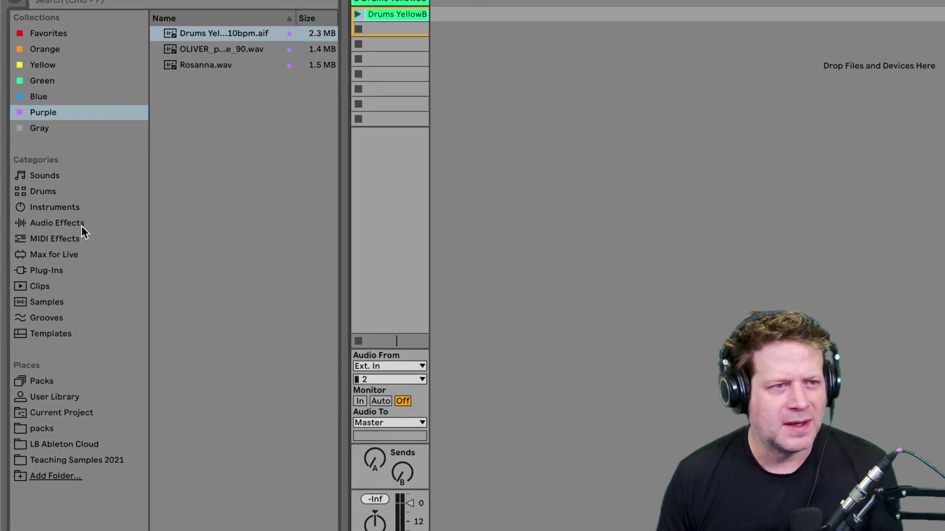
# Add an Auto Filter from EQ & Filters to the drum track, cutoff fully open at 19.9 kHz
pyautogui.click(82, 226)
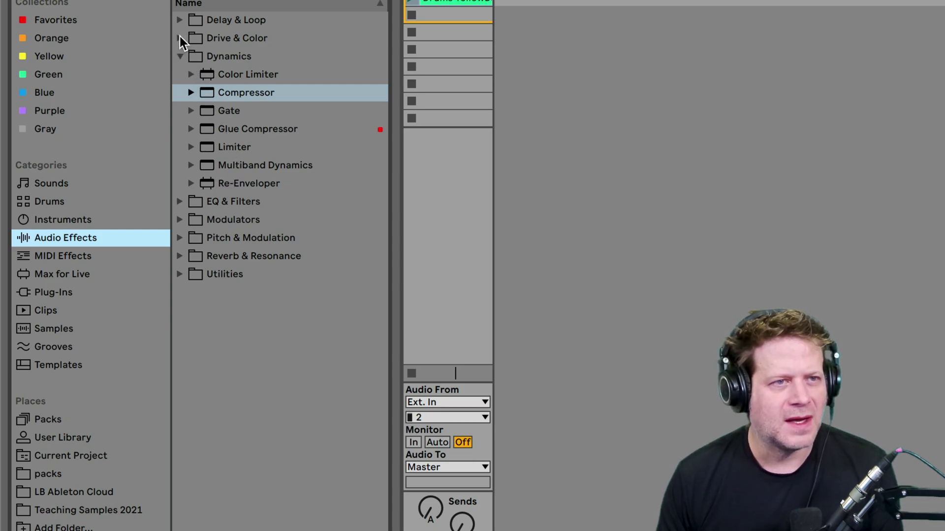
pyautogui.click(178, 203)
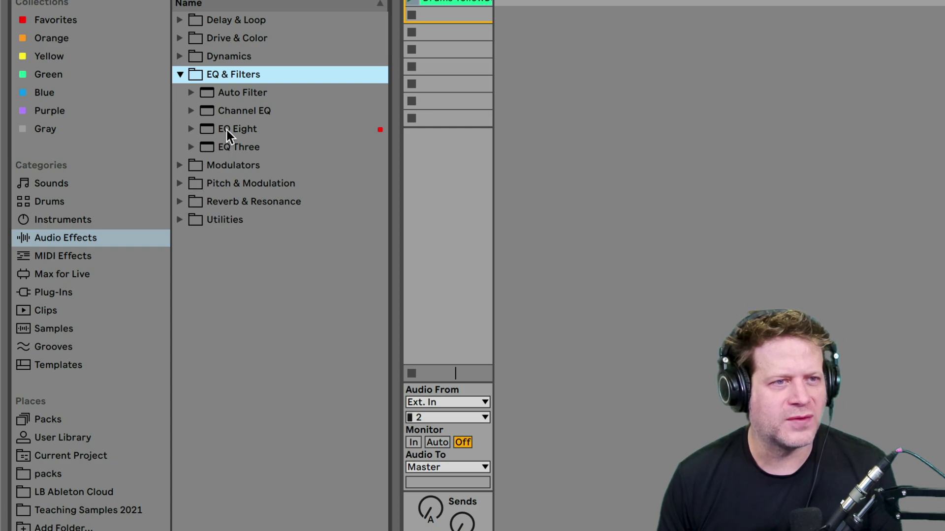
pyautogui.moveTo(234, 95); pyautogui.dragTo(430, 177)
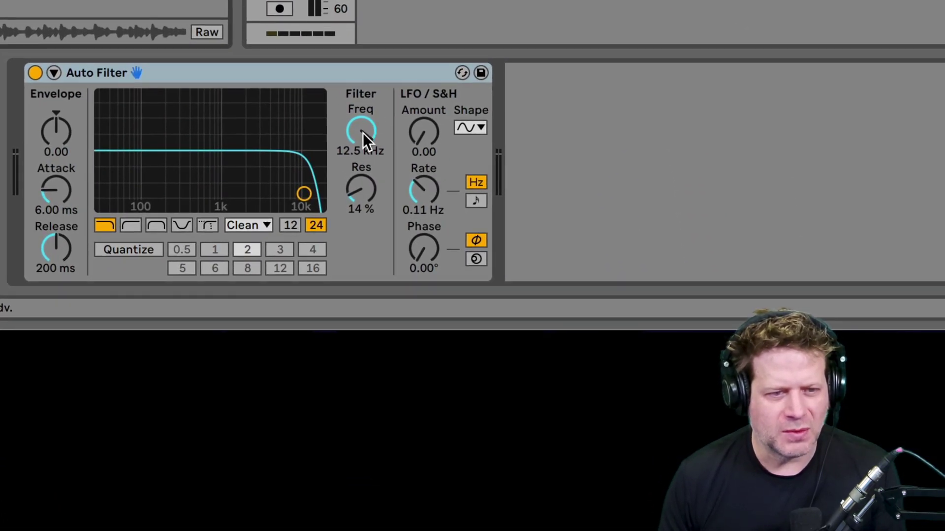
pyautogui.moveTo(422, 406); pyautogui.dragTo(422, 389)
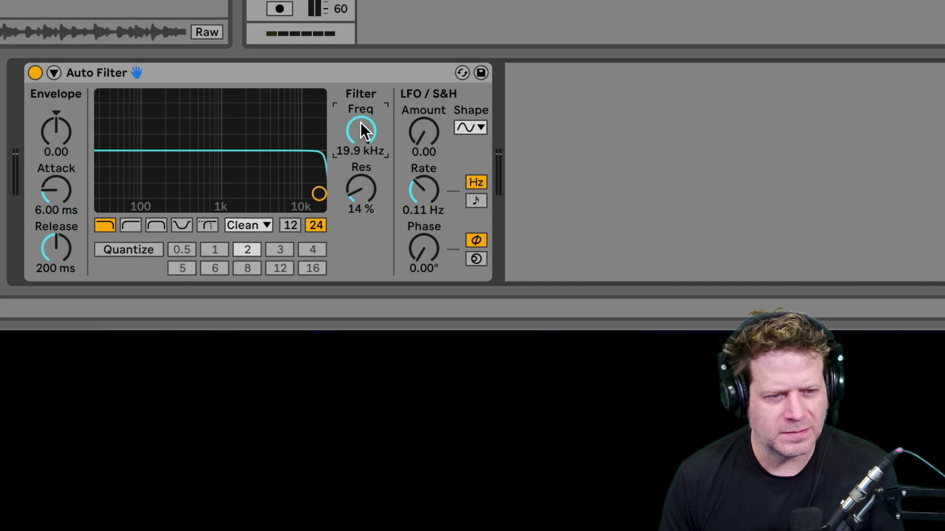
# Play the loop and sweep the filter cutoff down to about 1 kHz and back up
pyautogui.click(396, 37)
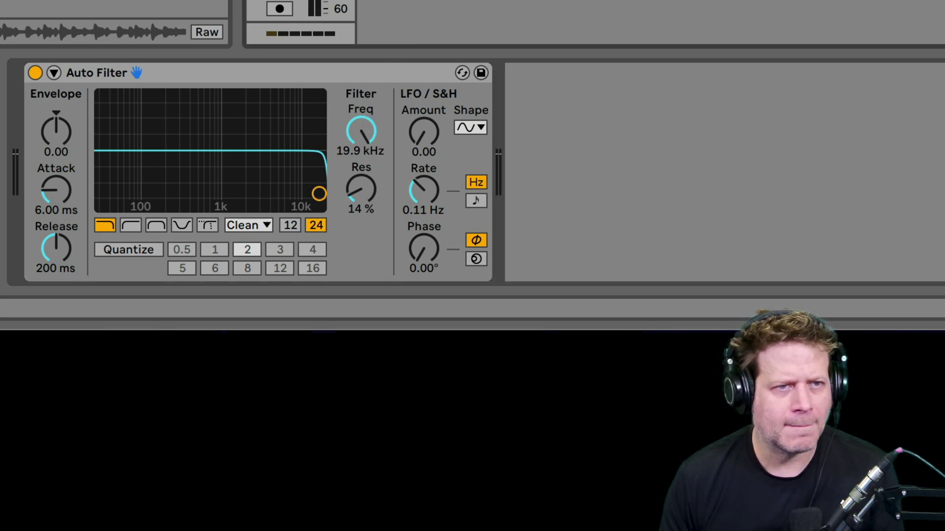
pyautogui.press('space')
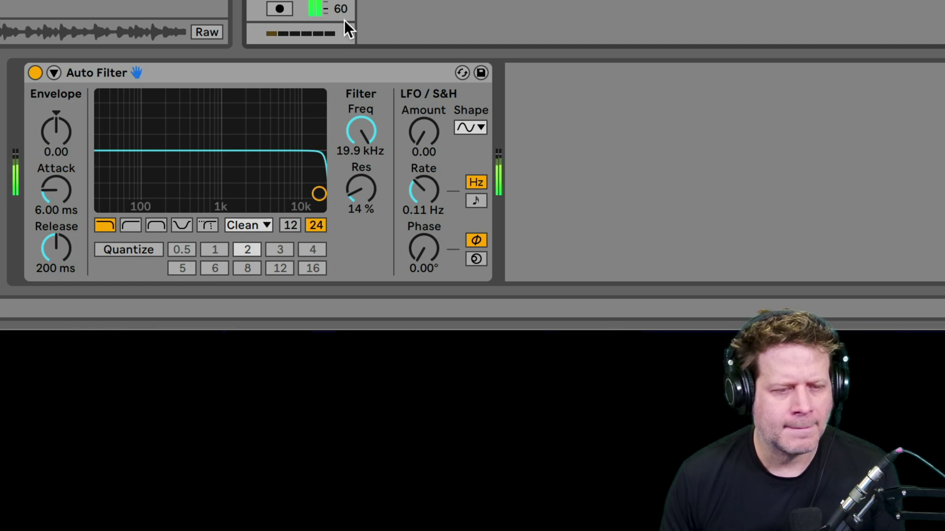
pyautogui.moveTo(366, 120); pyautogui.dragTo(366, 169)
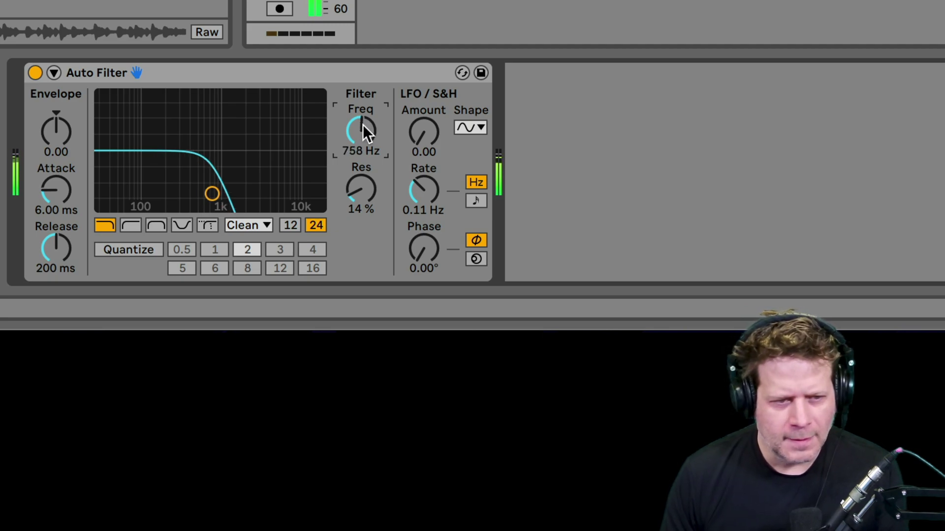
pyautogui.moveTo(362, 125); pyautogui.dragTo(362, 79)
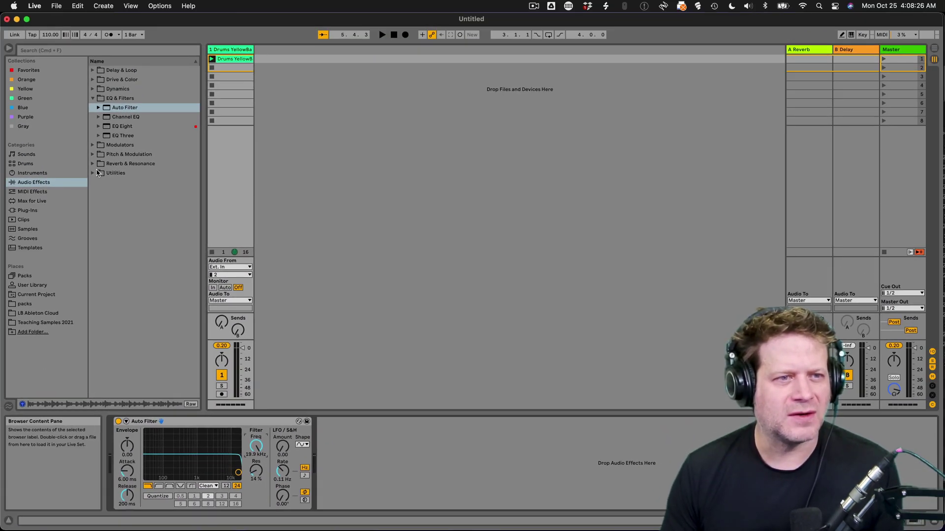
# Select the Auto Filter and group it into an Audio Effect Rack from the Edit menu
pyautogui.click(93, 173)
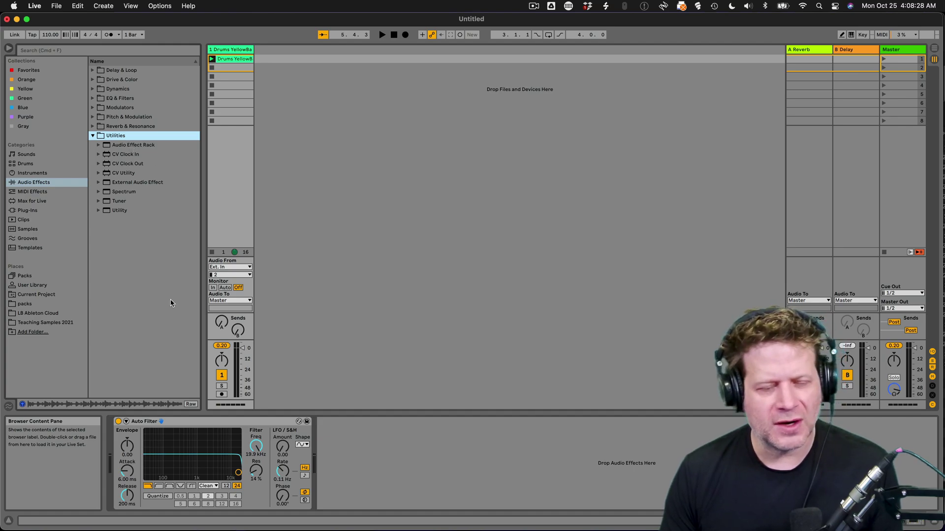
pyautogui.click(193, 423)
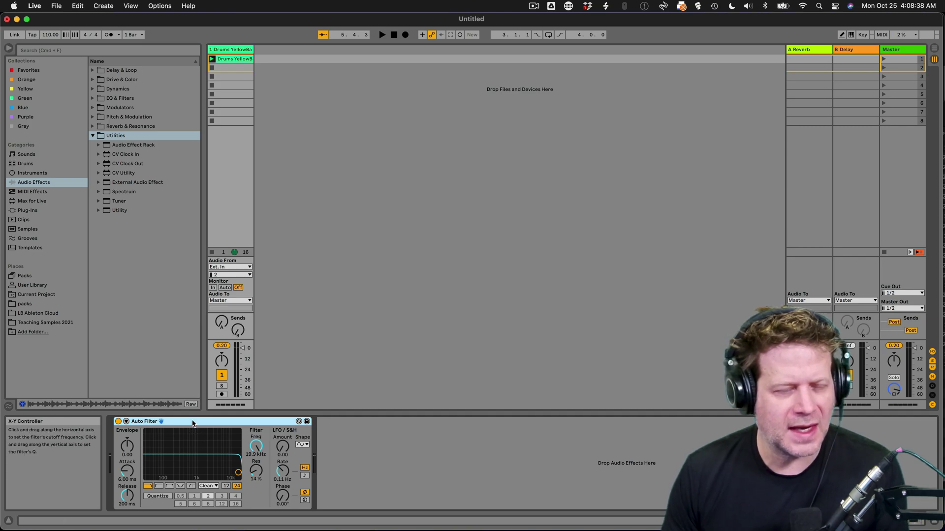
pyautogui.click(101, 6)
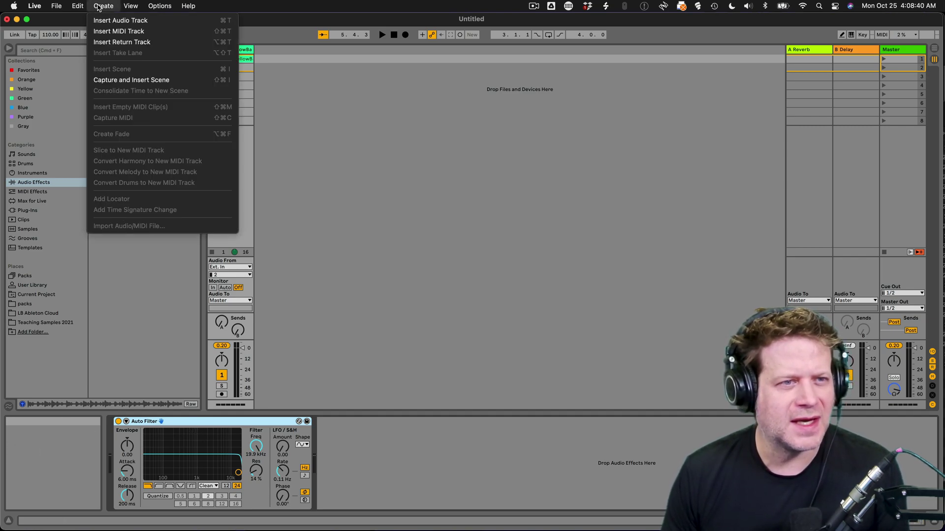
pyautogui.moveTo(77, 6)
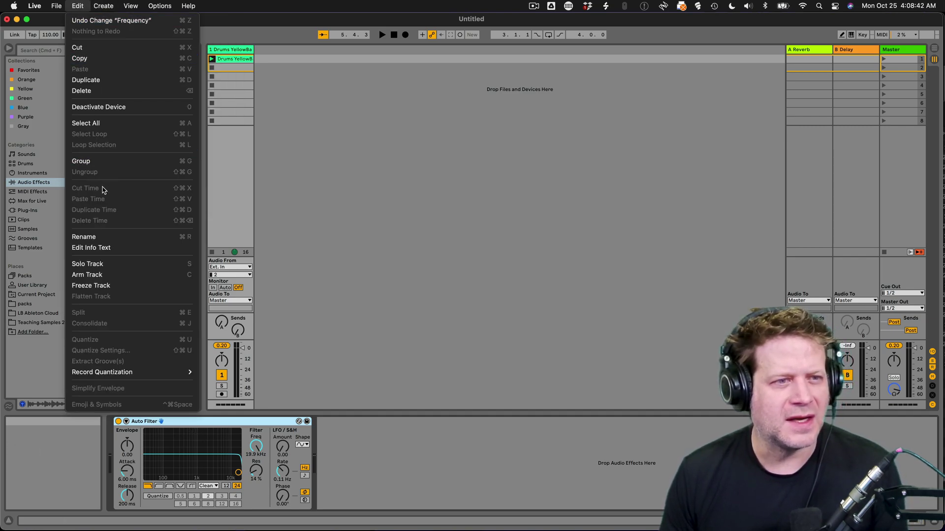
pyautogui.click(103, 164)
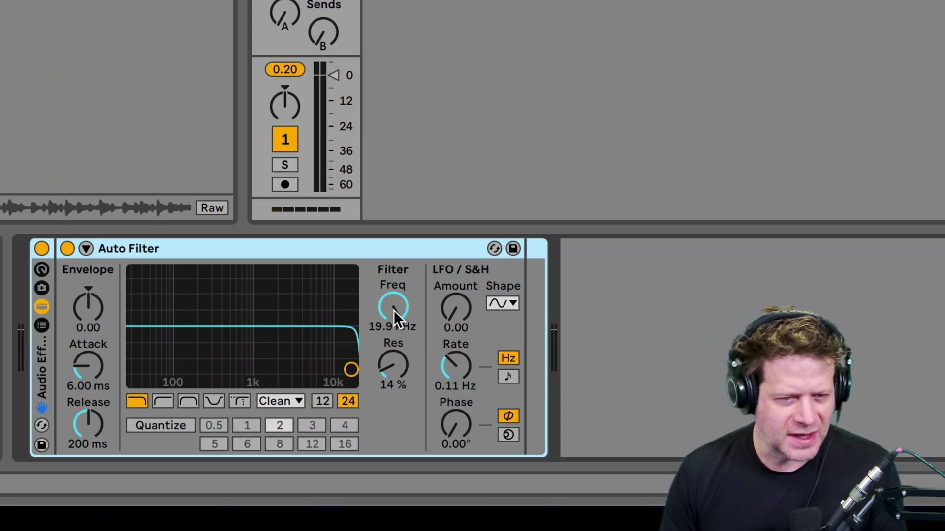
# Map the Auto Filter Freq to Macro 1 and turn it down to 486 Hz during playback
pyautogui.click(42, 269)
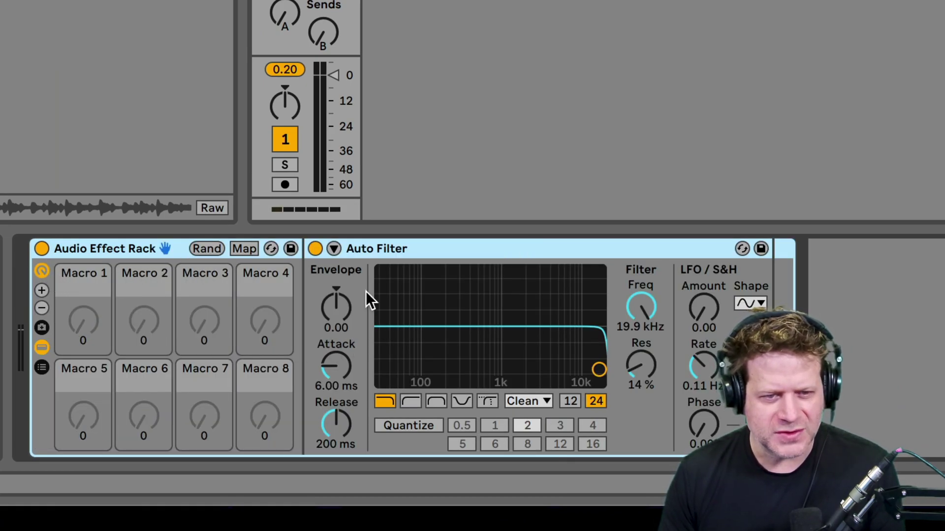
pyautogui.rightClick(645, 305)
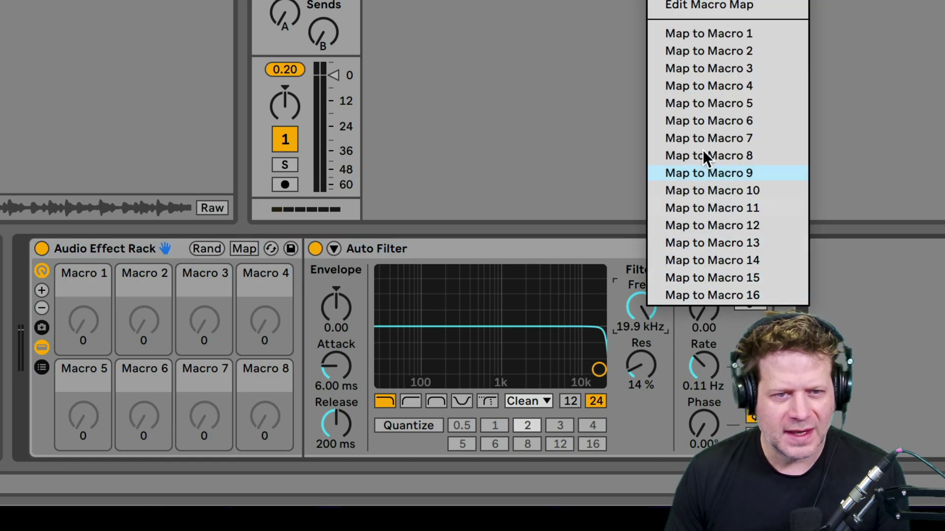
pyautogui.click(713, 33)
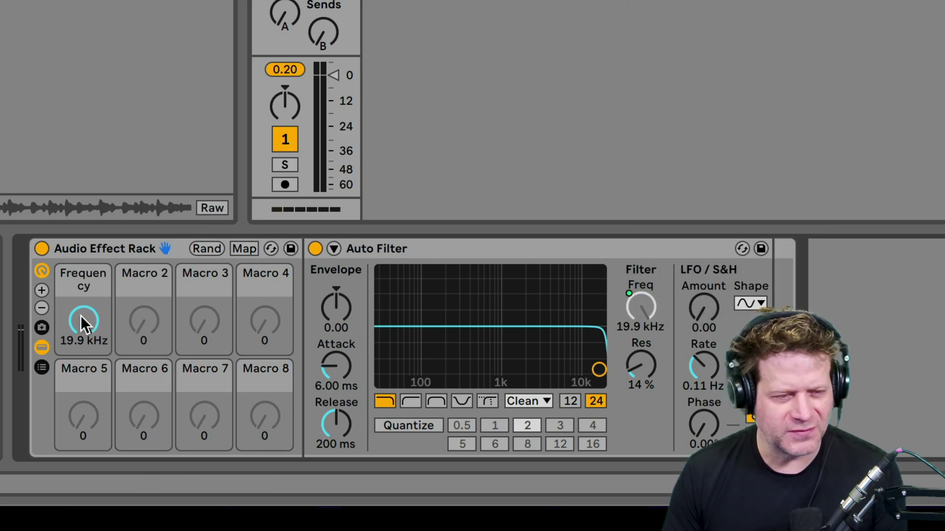
pyautogui.press('space')
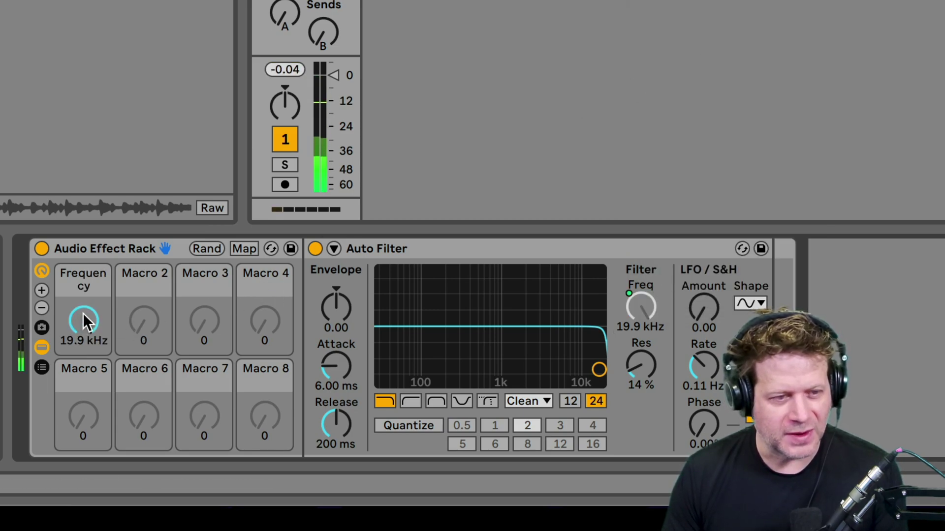
pyautogui.moveTo(84, 317); pyautogui.dragTo(88, 378)
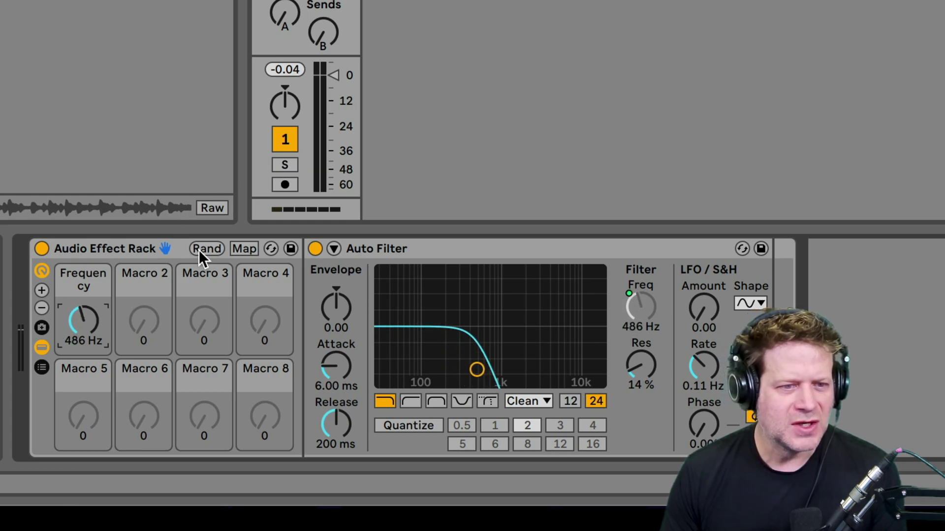
# In Macro Mappings, raise the Frequency mapping's Min from 26.0 Hz to 750 Hz
pyautogui.click(244, 248)
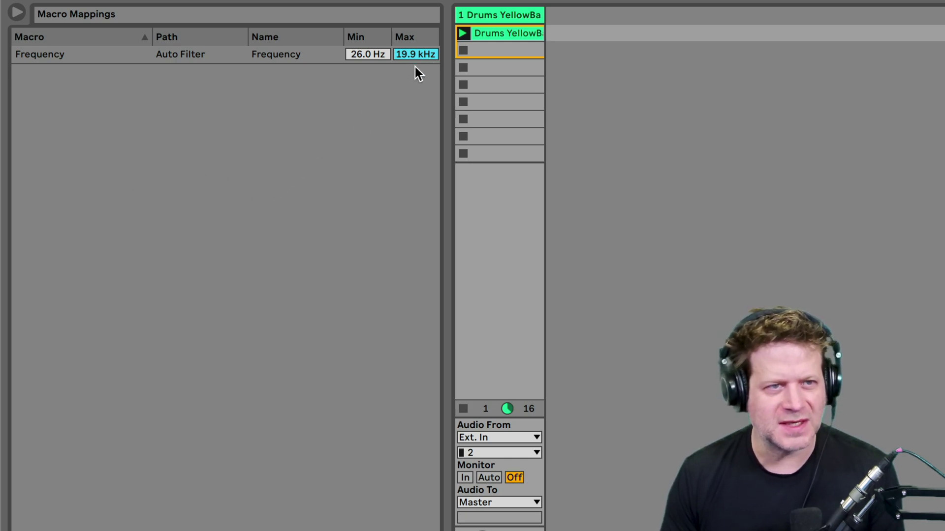
pyautogui.click(366, 55)
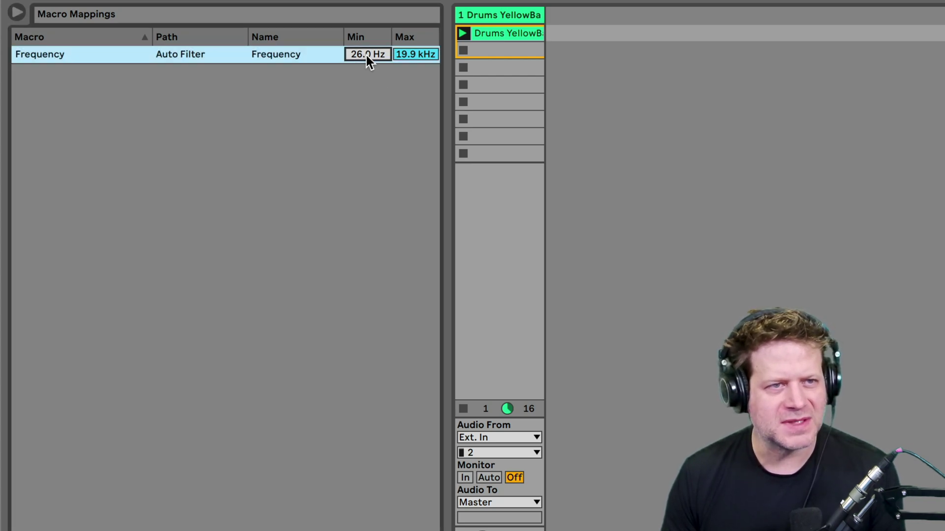
pyautogui.write('75')
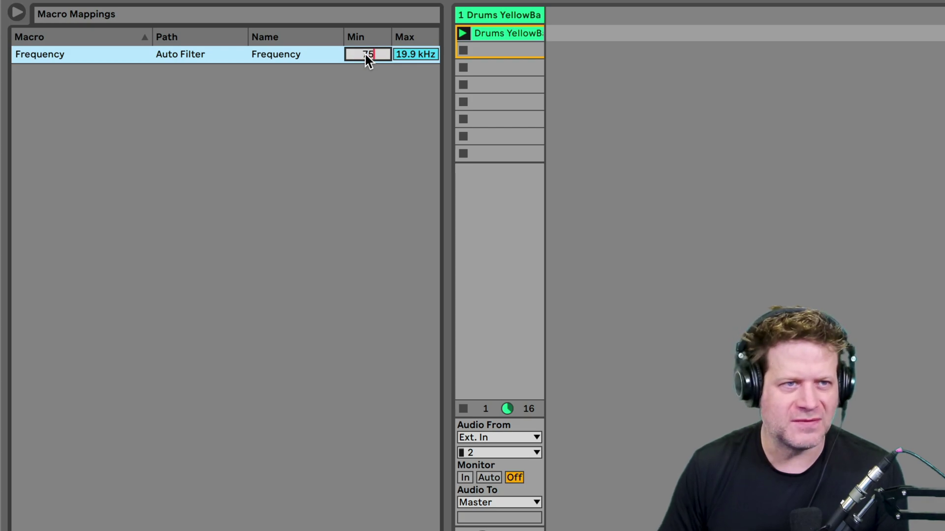
pyautogui.press('Return')
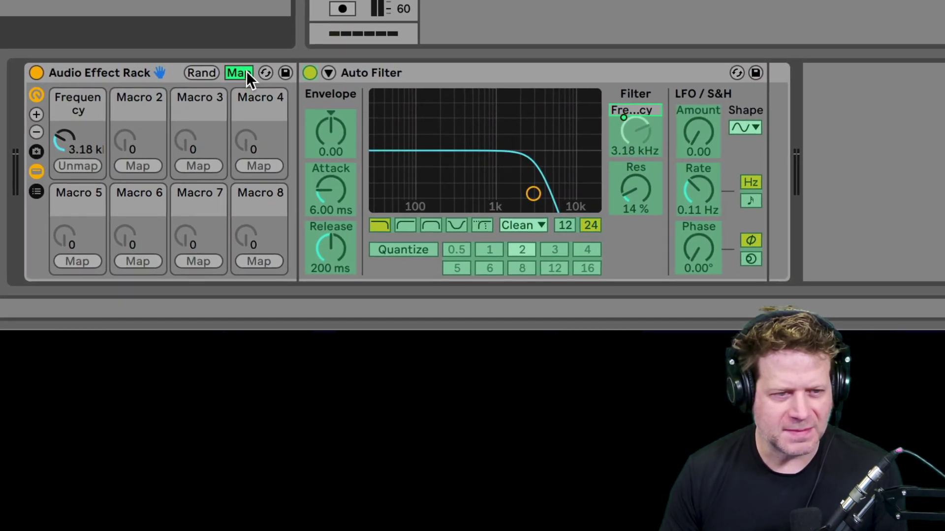
# Exit Map mode and turn the Frequency macro down to confirm its 750 Hz floor
pyautogui.click(323, 427)
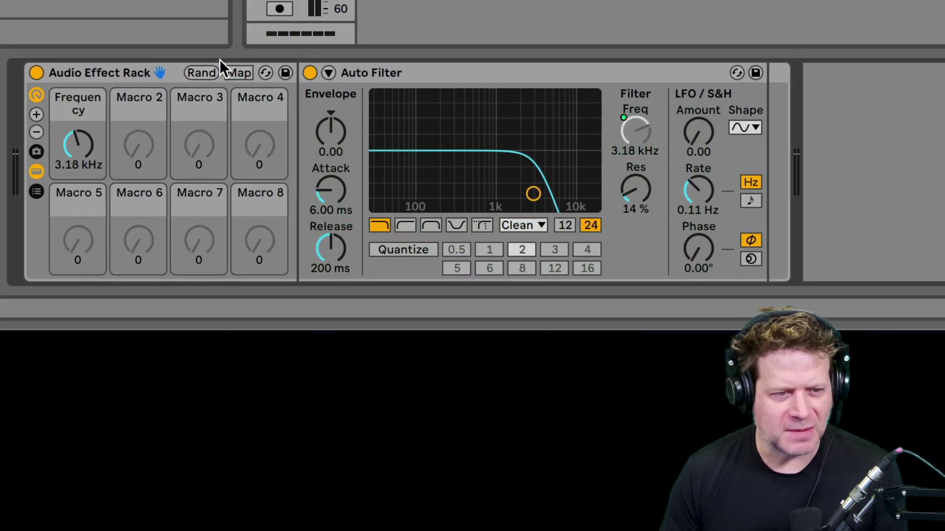
pyautogui.moveTo(89, 136); pyautogui.dragTo(78, 117)
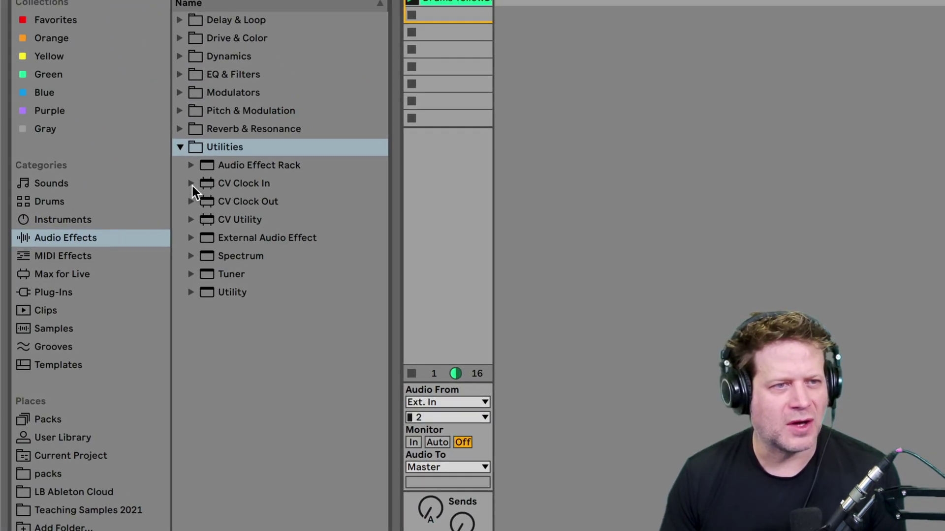
# Add a Compressor after the Auto Filter with inf:1 ratio, 0.01 ms attack, 1.00 ms release
pyautogui.click(179, 57)
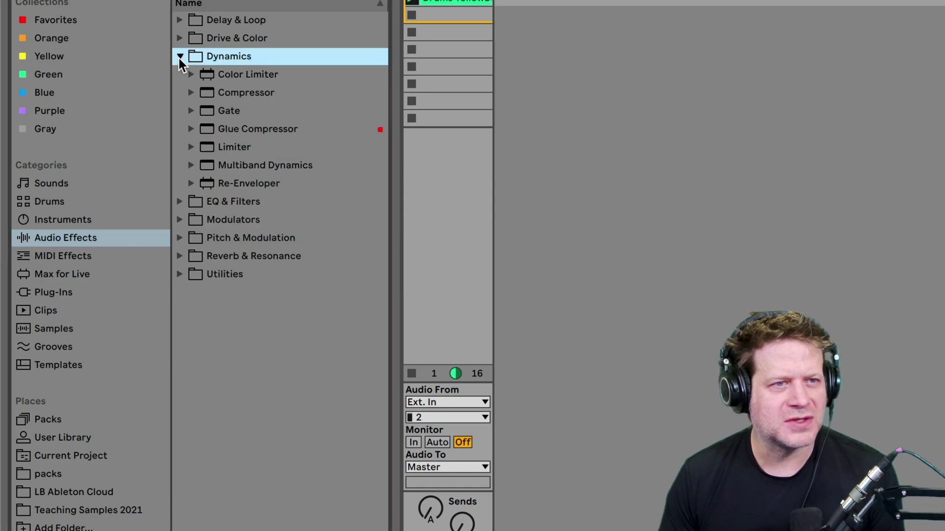
pyautogui.moveTo(241, 92); pyautogui.dragTo(751, 104)
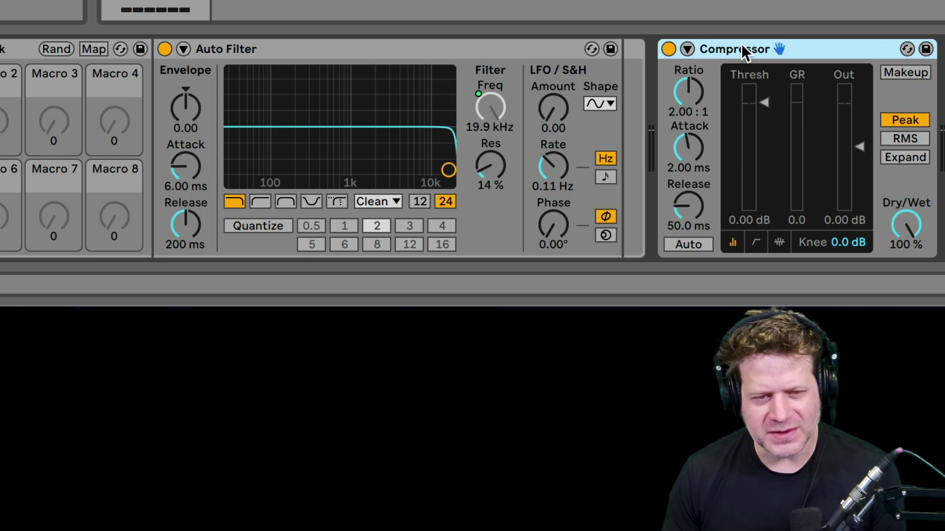
pyautogui.moveTo(741, 49); pyautogui.dragTo(617, 62)
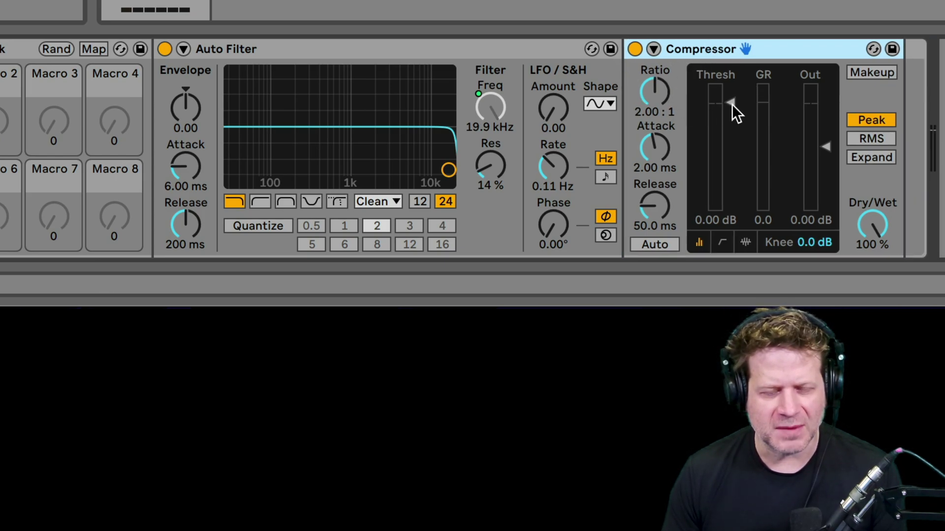
pyautogui.moveTo(654, 110); pyautogui.dragTo(654, 69)
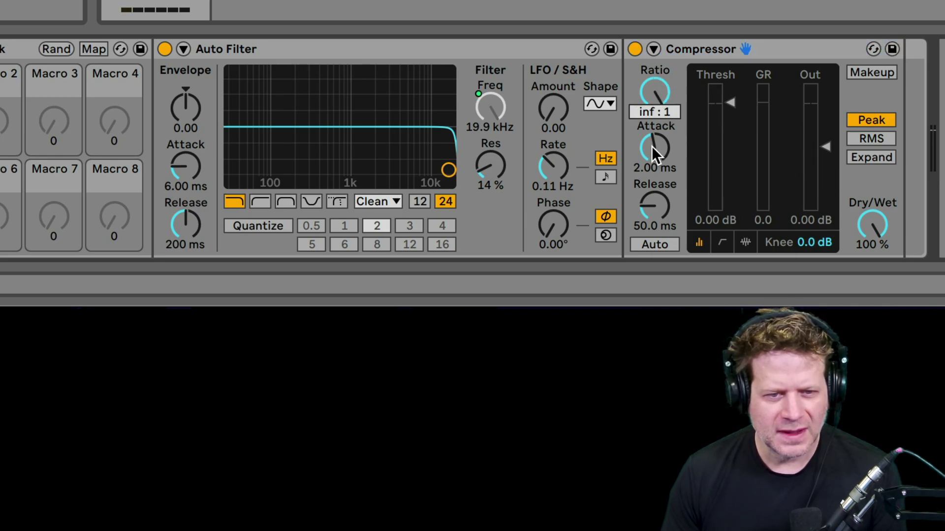
pyautogui.moveTo(650, 147); pyautogui.dragTo(650, 187)
pyautogui.moveTo(654, 206); pyautogui.dragTo(654, 246)
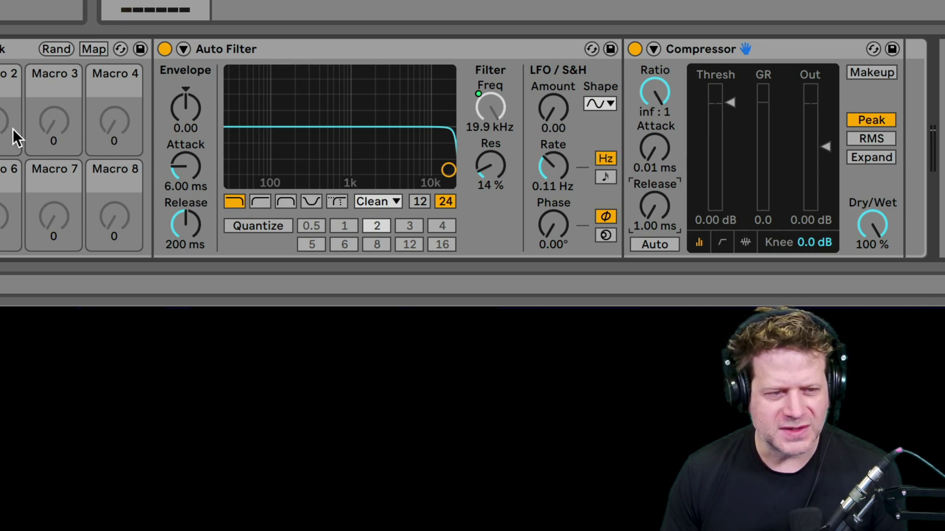
# Tune the Compressor threshold to -17.5 dB and output to 8.26 dB while sweeping the cutoff
pyautogui.moveTo(448, 170); pyautogui.dragTo(342, 169)
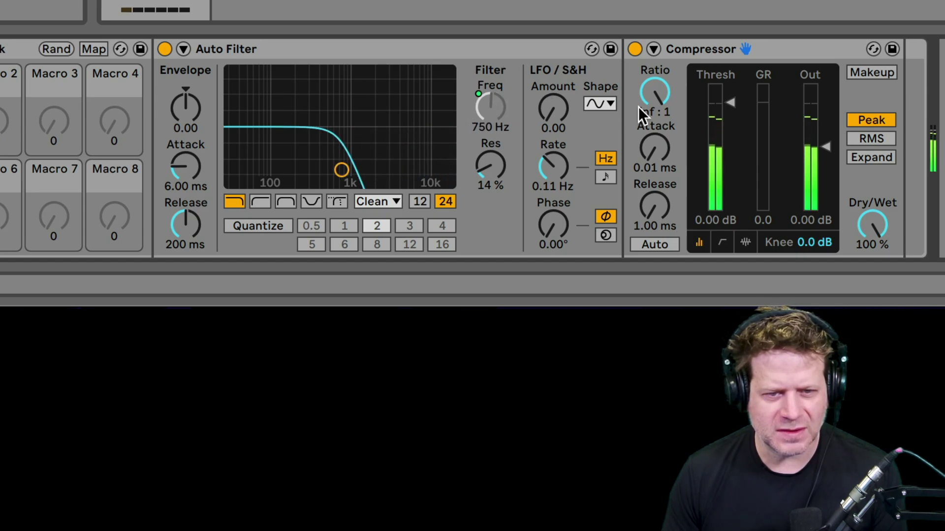
pyautogui.moveTo(732, 101); pyautogui.dragTo(730, 158)
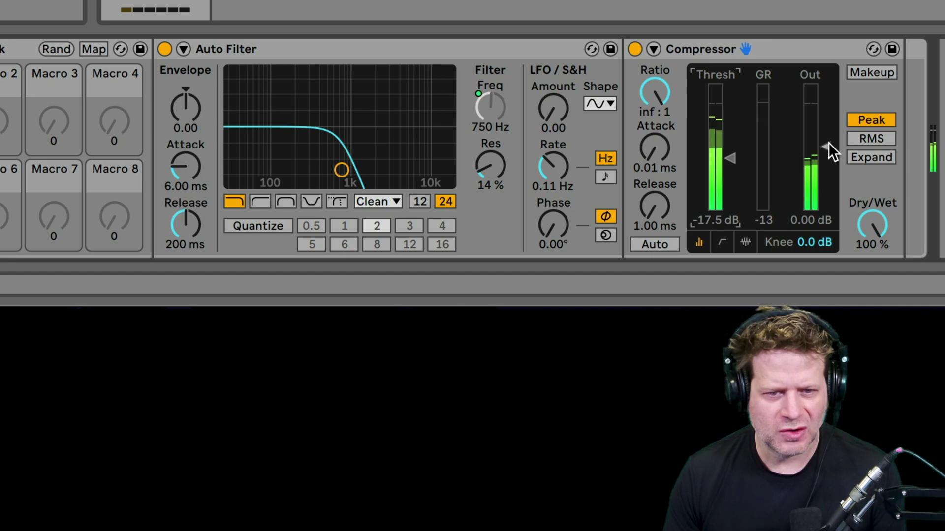
pyautogui.moveTo(828, 148); pyautogui.dragTo(824, 124)
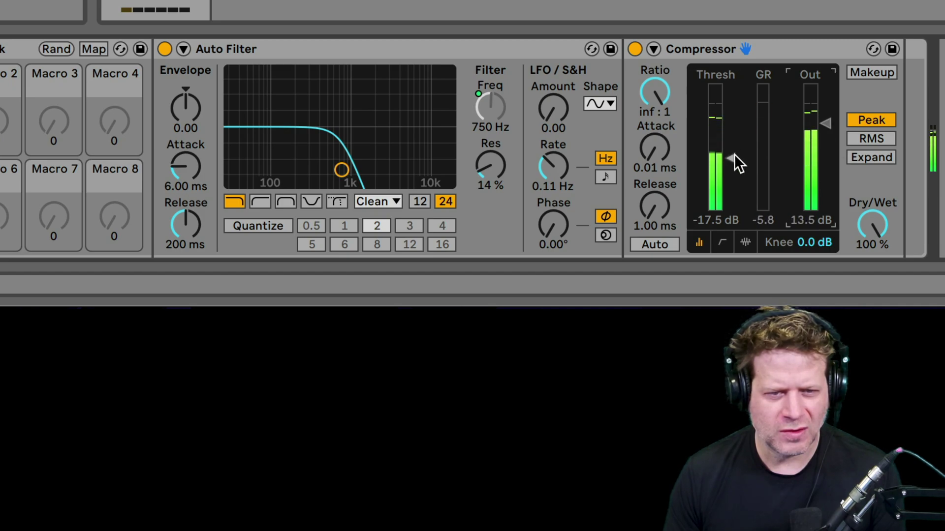
pyautogui.moveTo(736, 163); pyautogui.dragTo(737, 157)
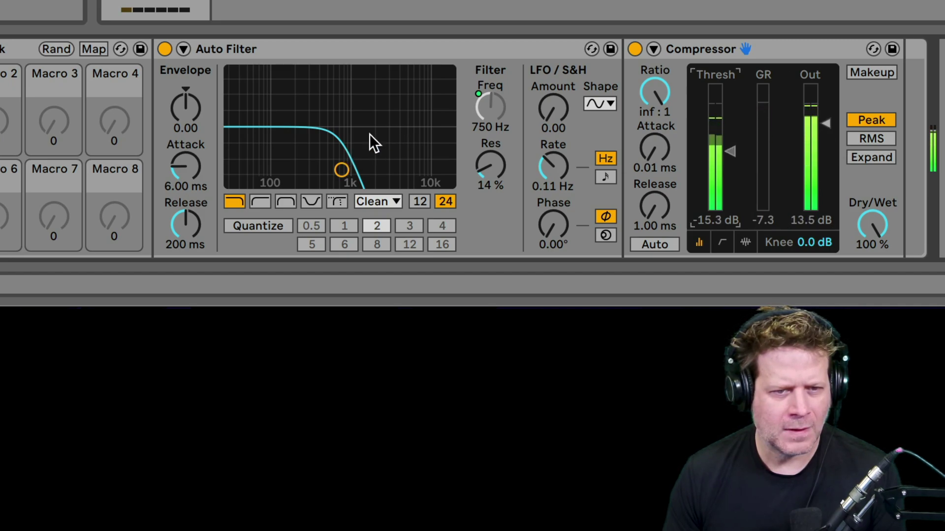
pyautogui.moveTo(10, 152); pyautogui.dragTo(10, 118)
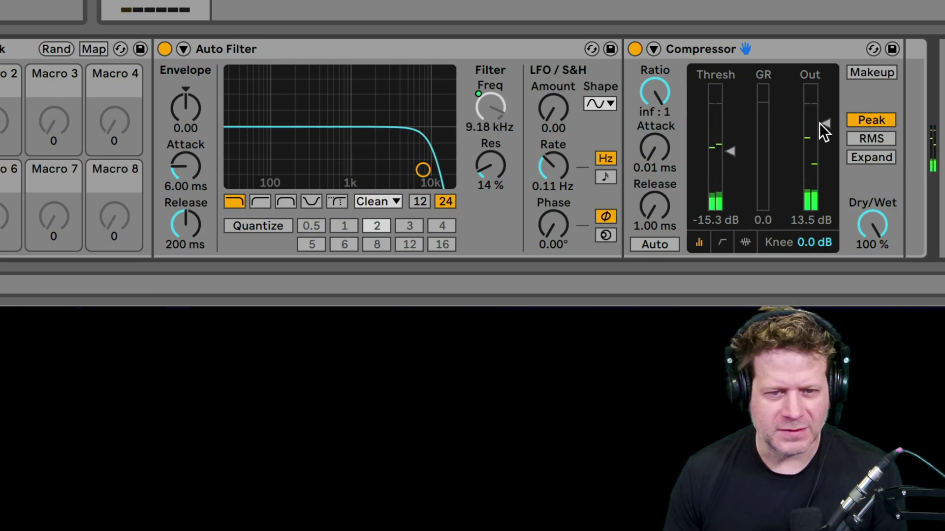
pyautogui.moveTo(819, 123); pyautogui.dragTo(819, 129)
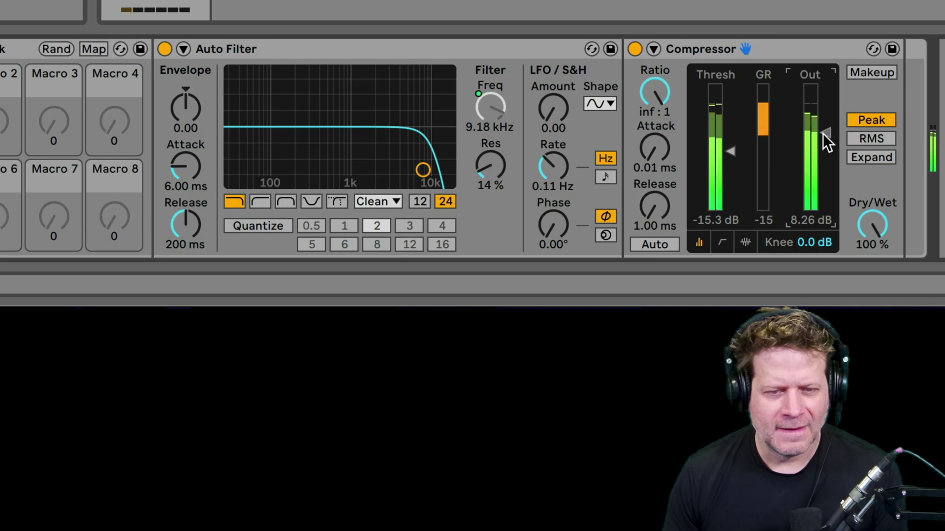
pyautogui.moveTo(727, 154); pyautogui.dragTo(727, 158)
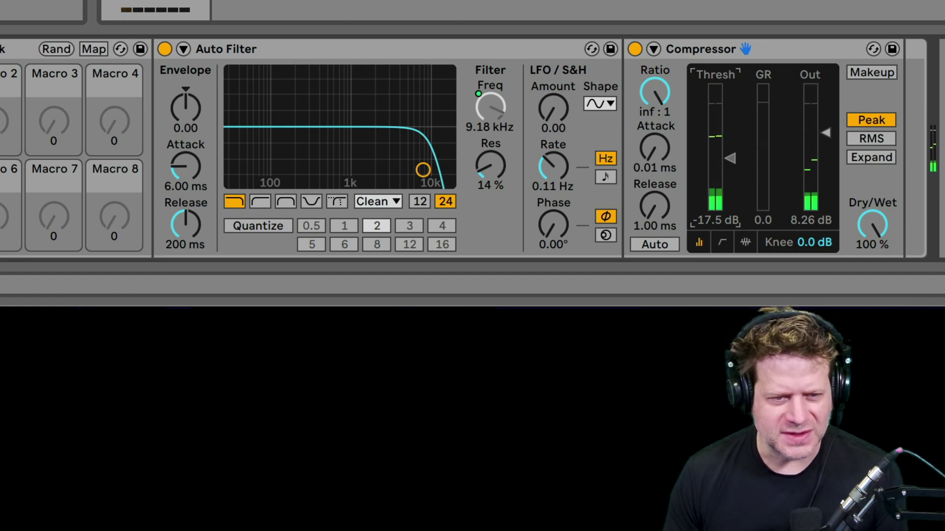
pyautogui.moveTo(423, 170); pyautogui.dragTo(448, 169)
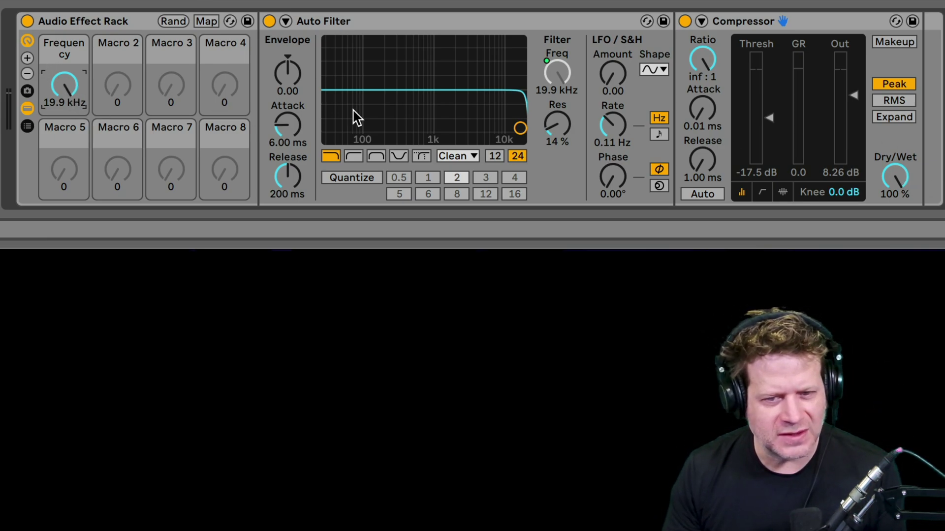
# Map the Compressor Dry/Wet to the Frequency macro, then test Macro 1 down and back to 127
pyautogui.rightClick(895, 178)
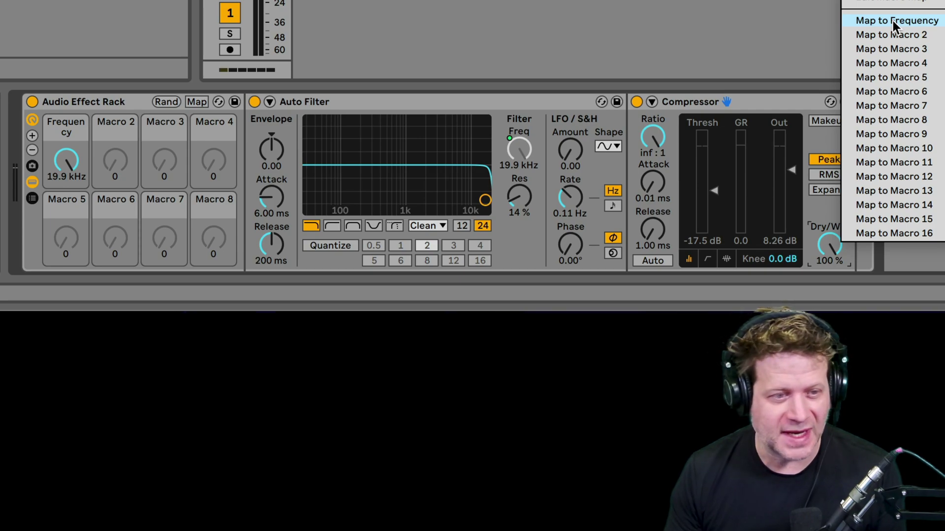
pyautogui.click(892, 21)
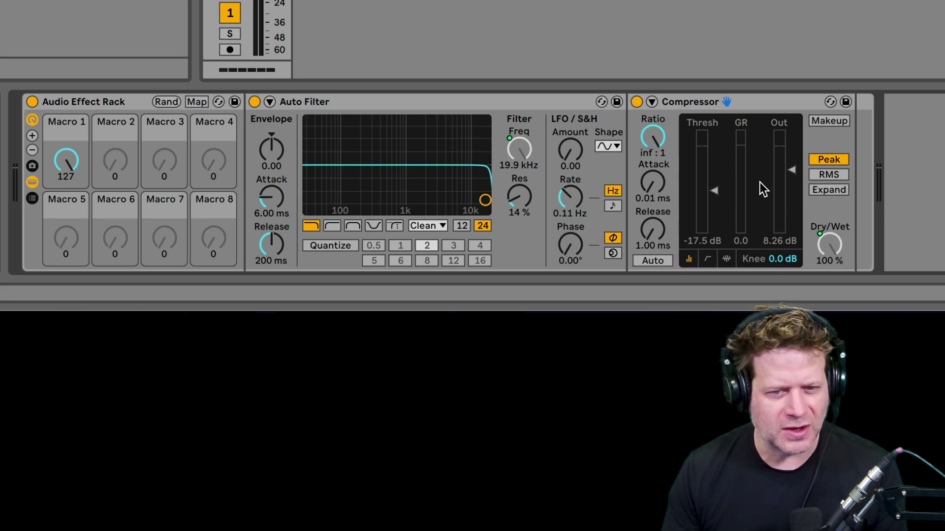
pyautogui.moveTo(68, 171); pyautogui.dragTo(68, 236)
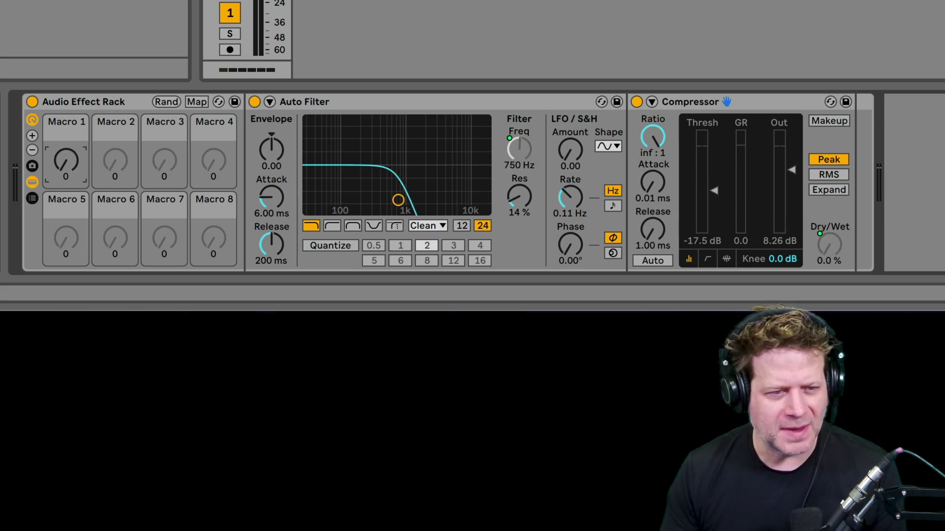
pyautogui.moveTo(66, 161); pyautogui.dragTo(66, 96)
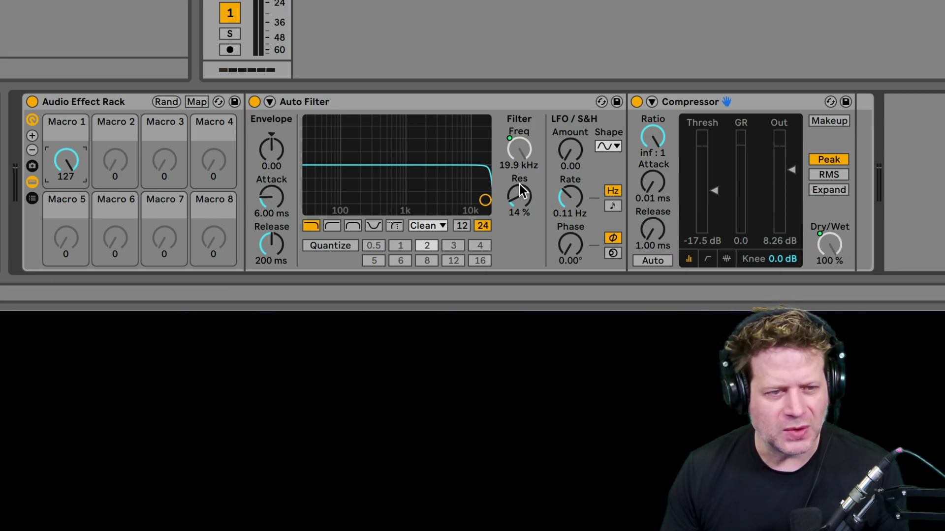
# Invert the Compressor Dry/Wet mapping on Macro 1 so it runs 100% to 0.0%
pyautogui.click(197, 102)
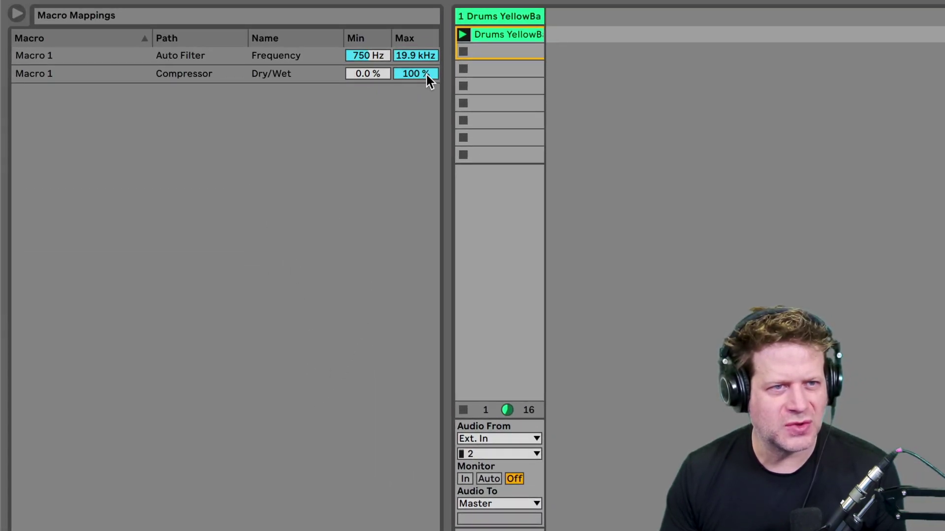
pyautogui.rightClick(292, 76)
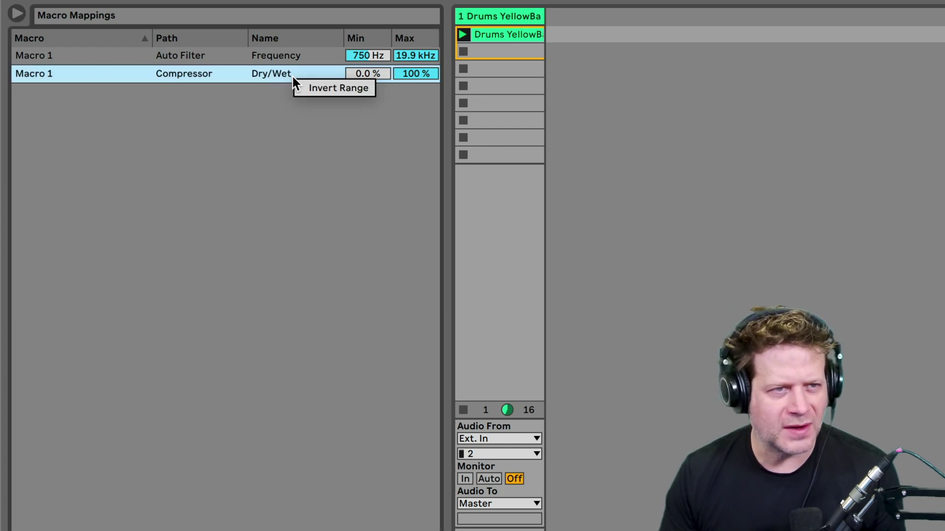
pyautogui.click(326, 88)
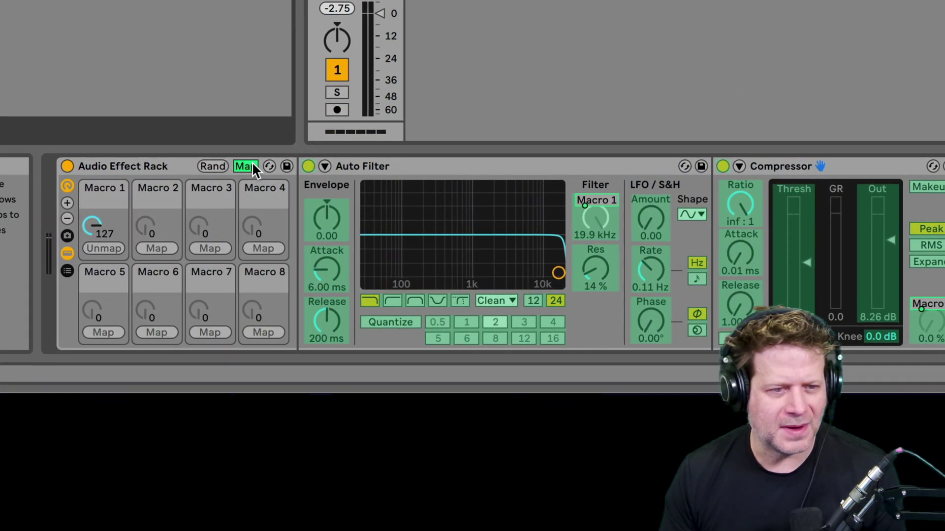
# Exit Map mode and sweep Macro 1 down to 0 and back to 127 to confirm the inversion
pyautogui.click(249, 158)
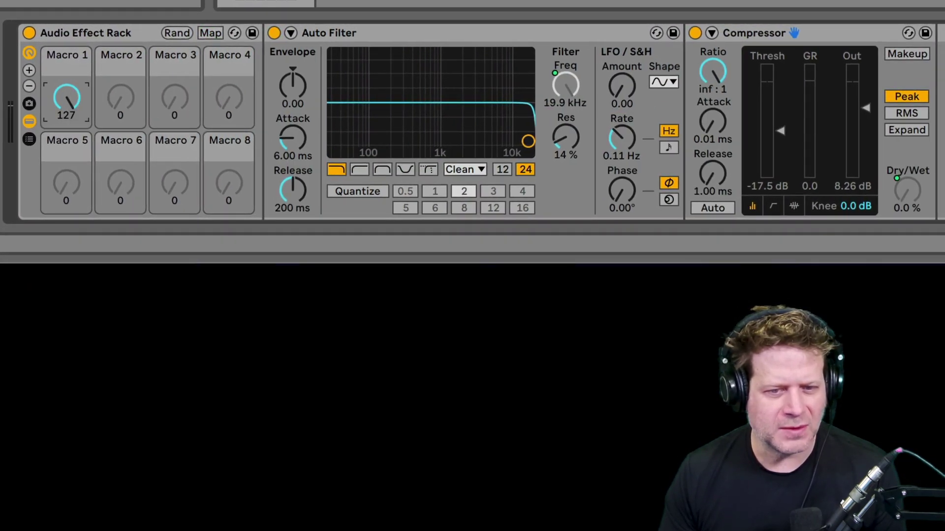
pyautogui.moveTo(66, 98); pyautogui.dragTo(66, 148)
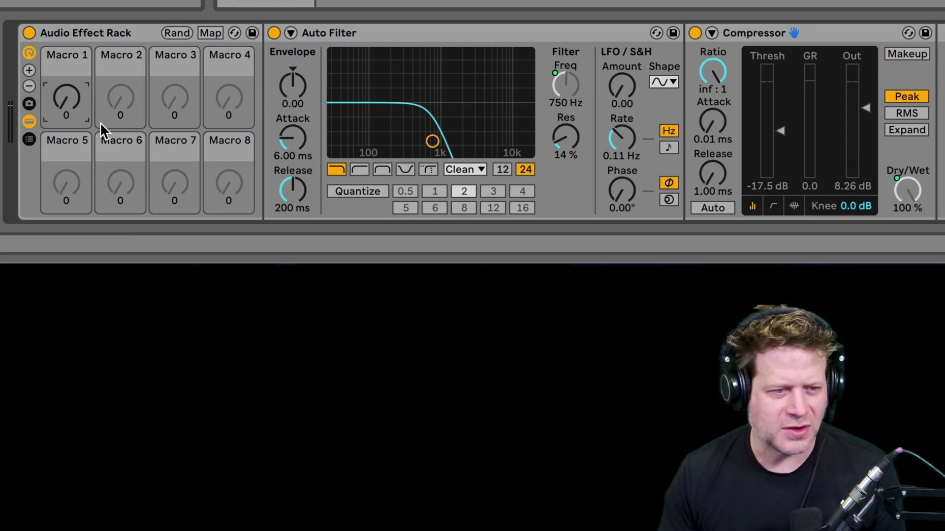
pyautogui.moveTo(67, 97); pyautogui.dragTo(67, 49)
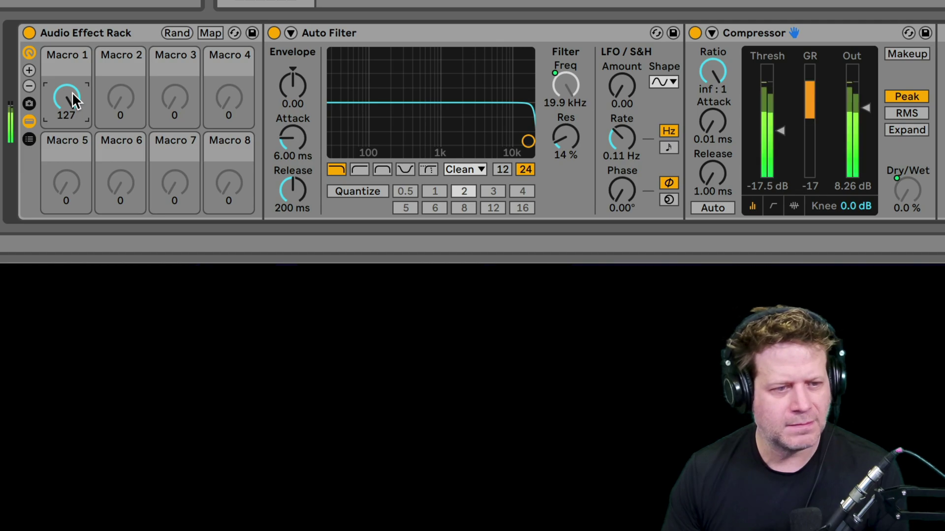
pyautogui.moveTo(72, 92)
pyautogui.mouseDown()
pyautogui.moveTo(72, 154)
pyautogui.moveTo(72, 89)
pyautogui.mouseUp()
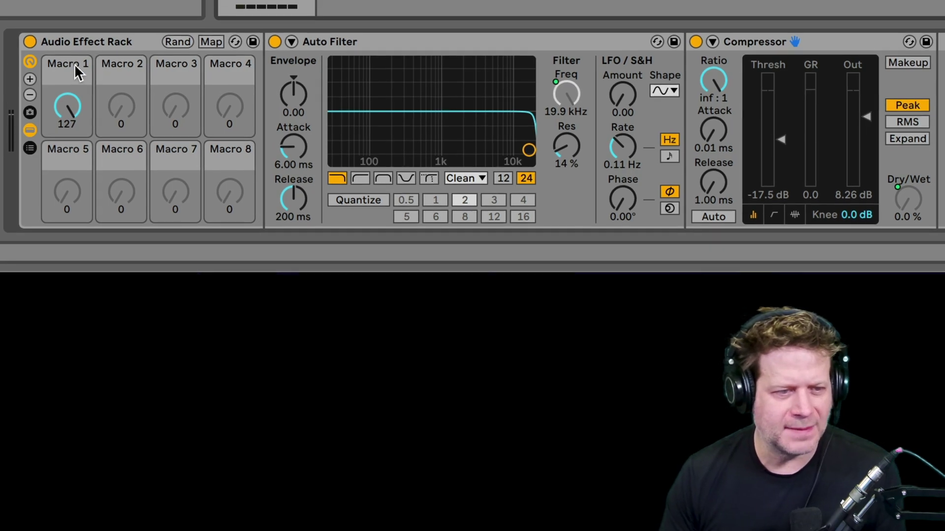
# Rename Macro 1 to 'Drum Cut'
pyautogui.rightClick(72, 55)
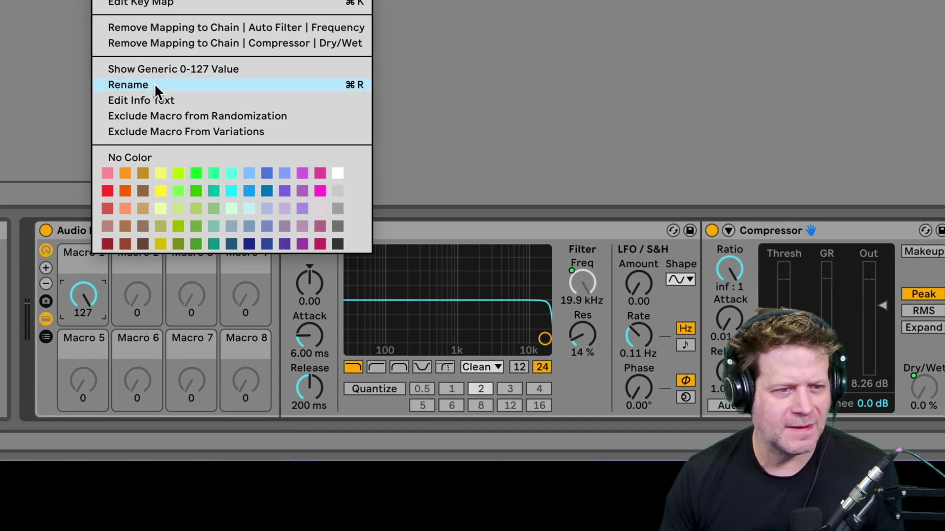
pyautogui.click(154, 85)
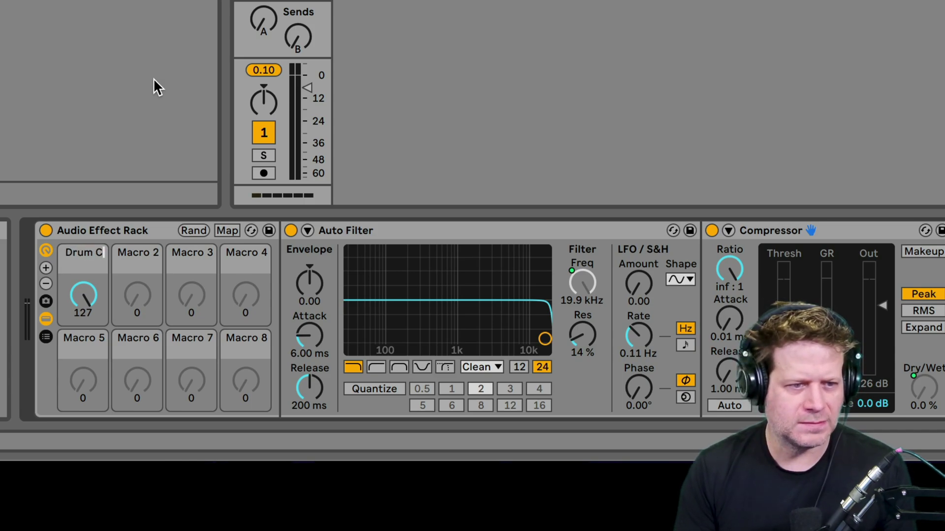
pyautogui.press('Return')
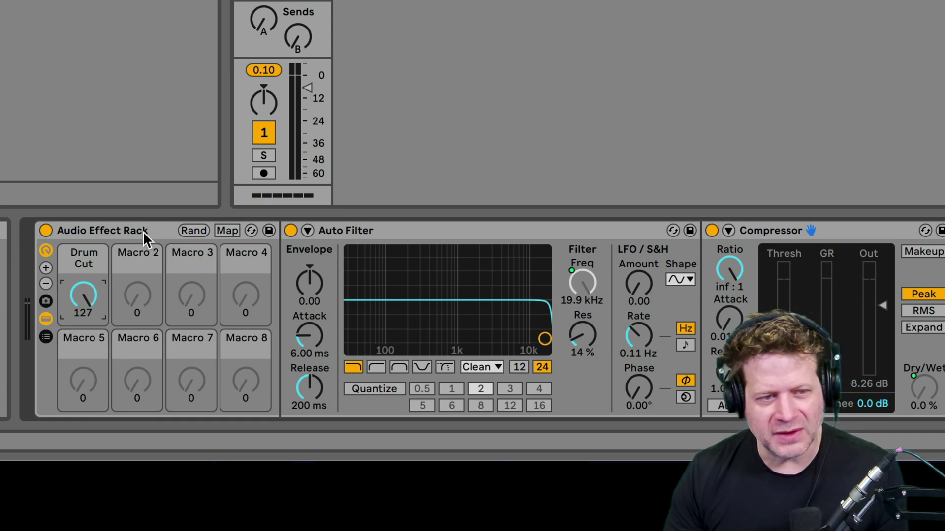
# Reduce the rack's visible macros until only the Drum Cut knob remains
pyautogui.click(46, 268)
pyautogui.click(46, 268)
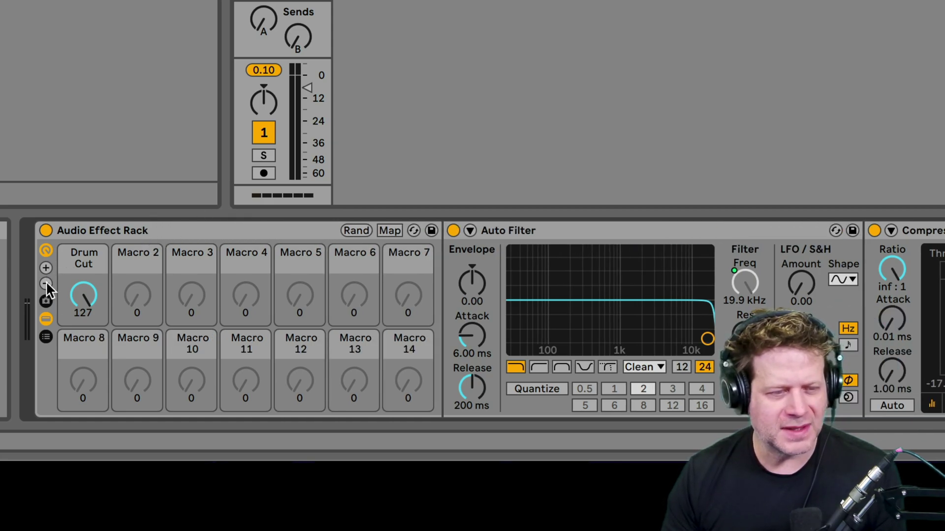
pyautogui.click(45, 284)
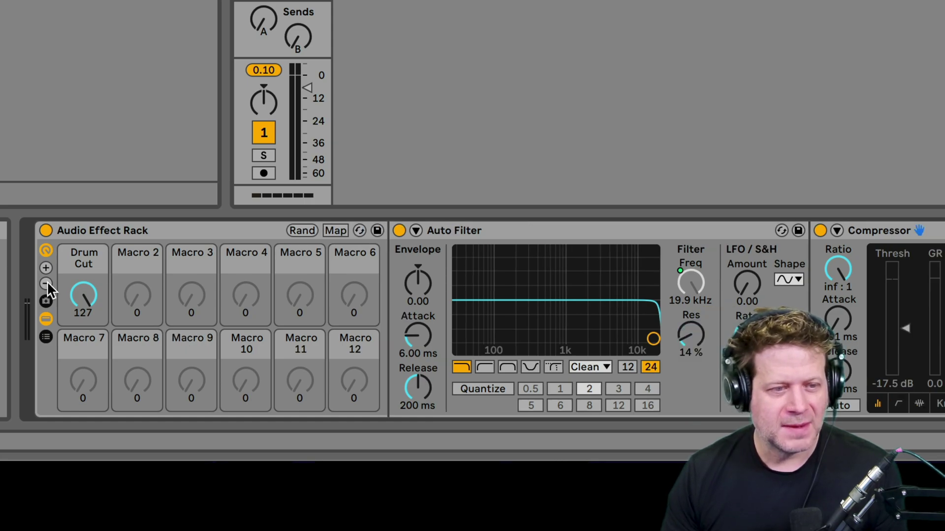
pyautogui.click(46, 284)
pyautogui.click(46, 284)
pyautogui.click(46, 284)
pyautogui.click(46, 284)
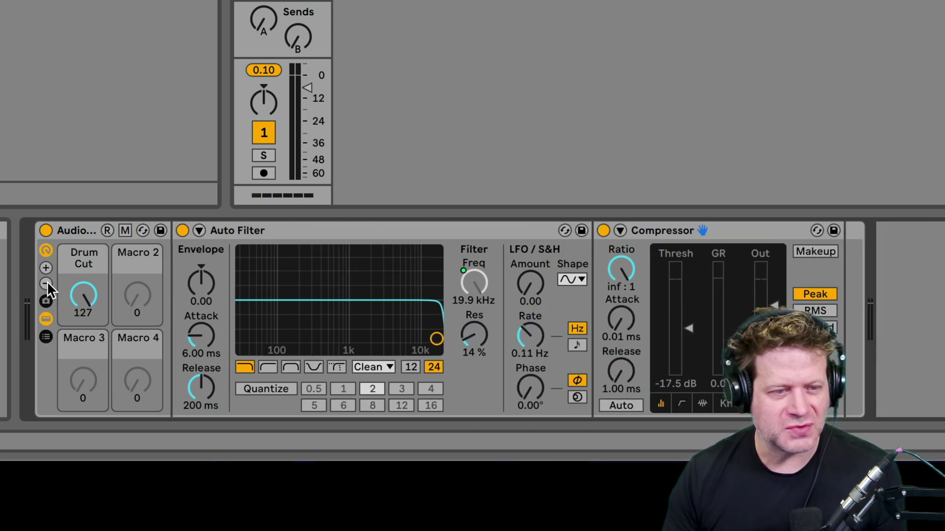
pyautogui.click(46, 284)
pyautogui.click(47, 283)
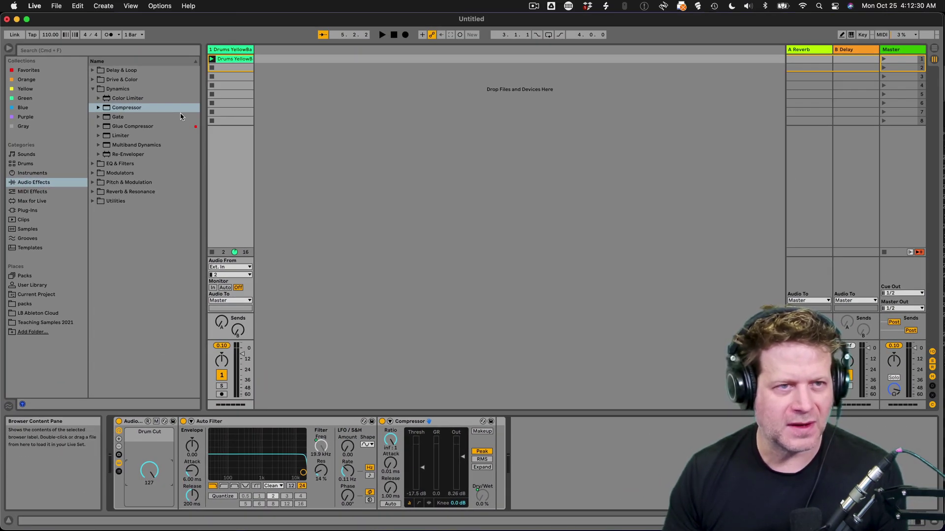
# Show the drum loop clip's Envelopes view with the Drum Cut macro selected as the control
pyautogui.doubleClick(232, 59)
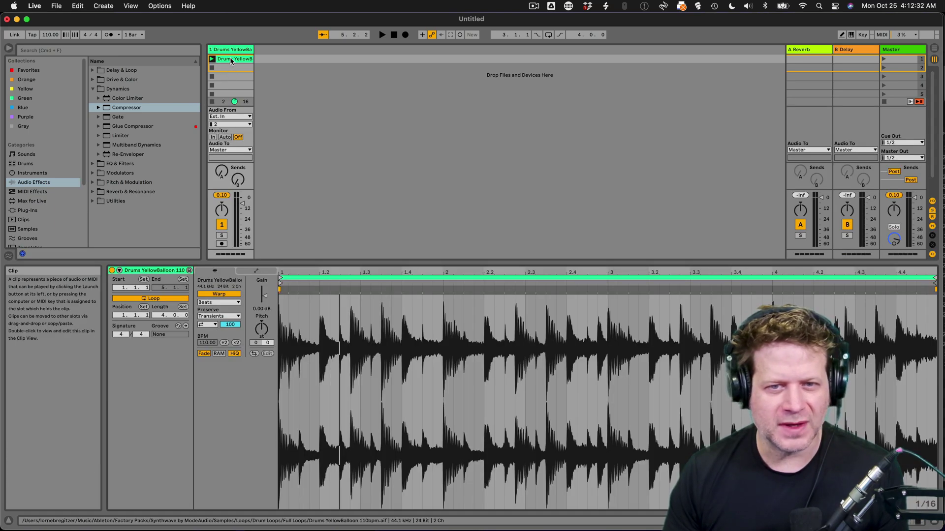
pyautogui.click(246, 274)
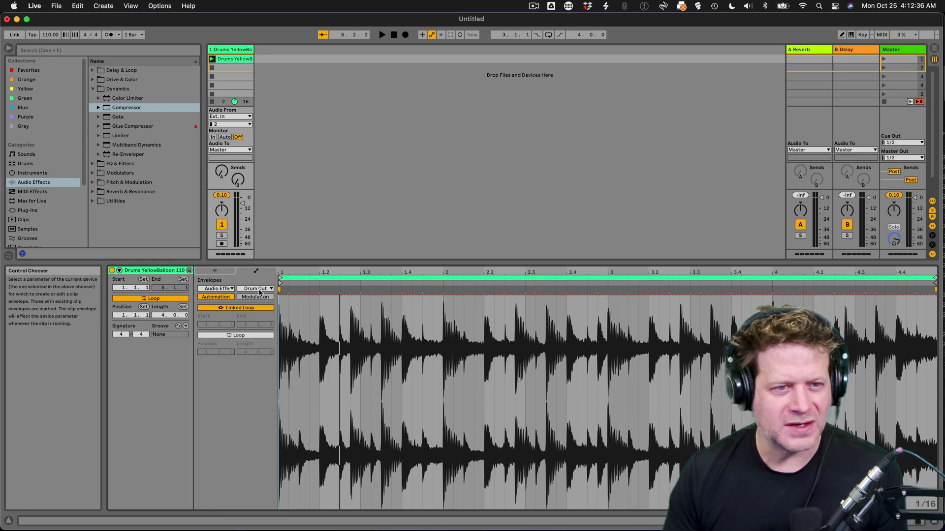
pyautogui.click(259, 288)
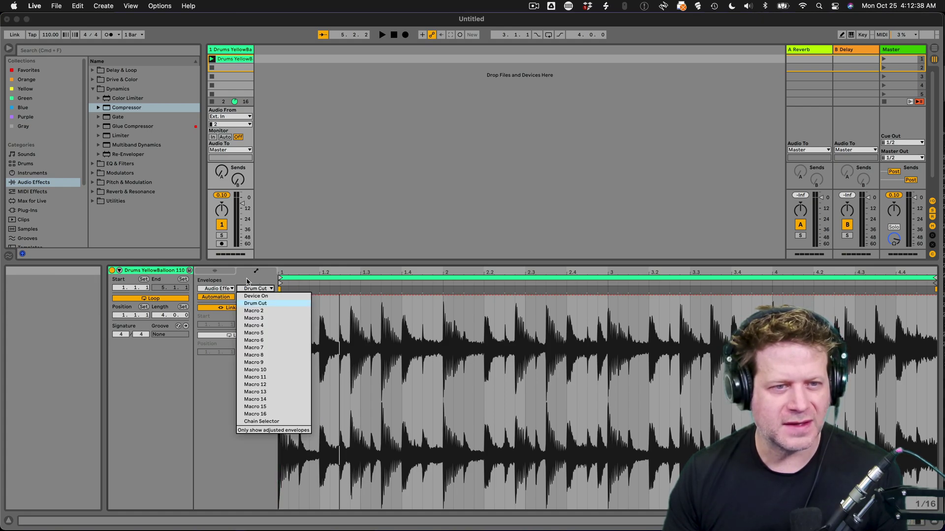
pyautogui.click(264, 304)
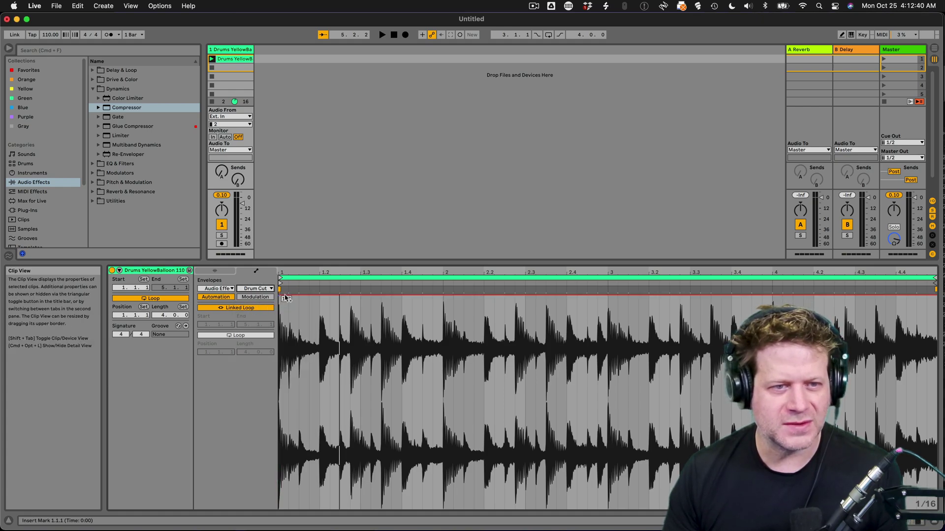
pyautogui.hscroll(-2, 305, 299)
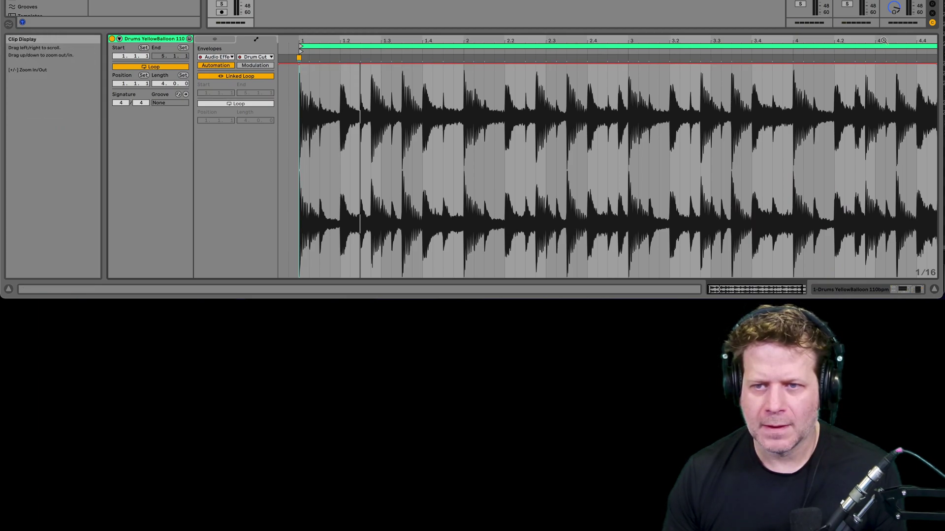
# Zoom out to the whole clip and pull the Drum Cut envelope down to 31 mid-clip
pyautogui.moveTo(925, 42); pyautogui.dragTo(925, 39)
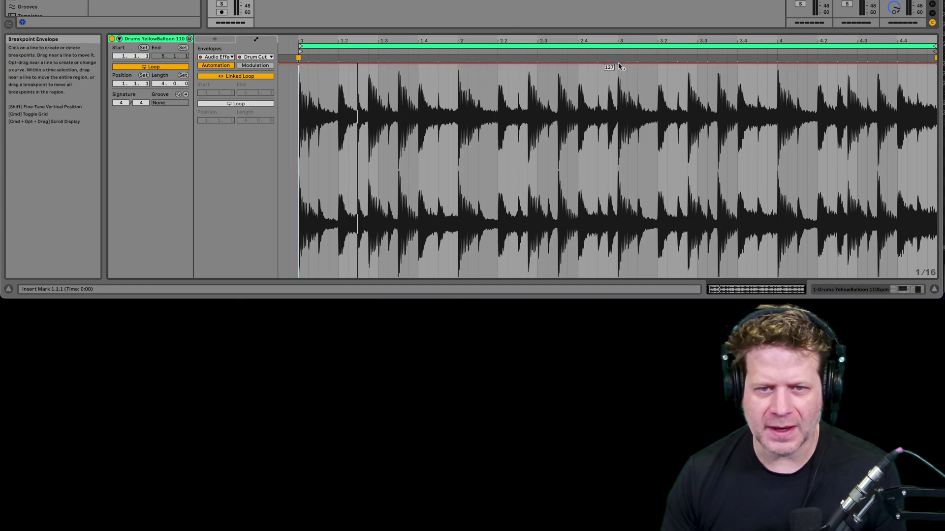
pyautogui.moveTo(625, 64); pyautogui.dragTo(618, 277)
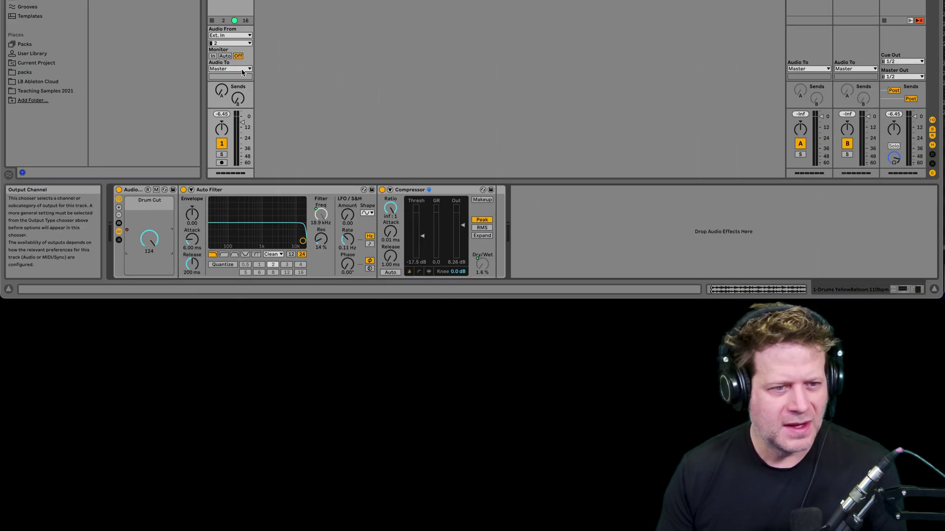
# Expand the Audio Effect Rack back to all 16 macro knobs
pyautogui.click(120, 209)
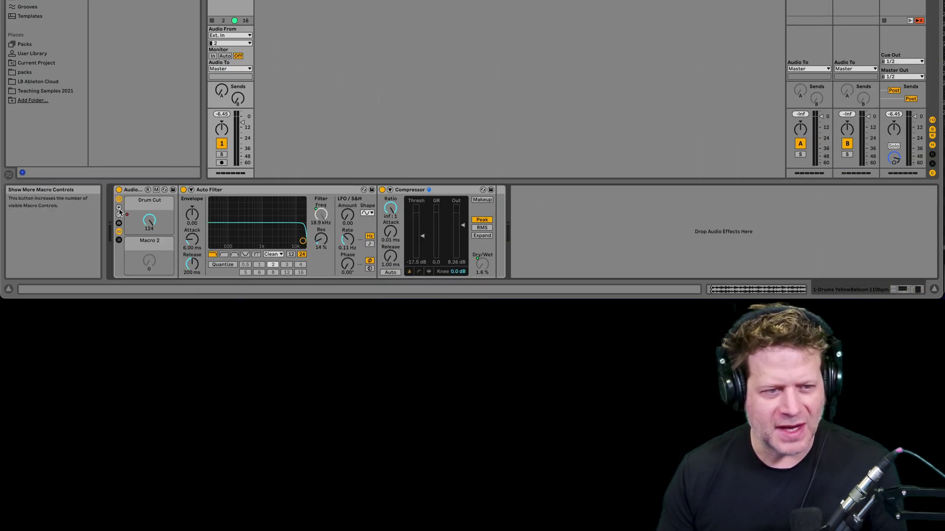
pyautogui.click(120, 208)
pyautogui.click(120, 208)
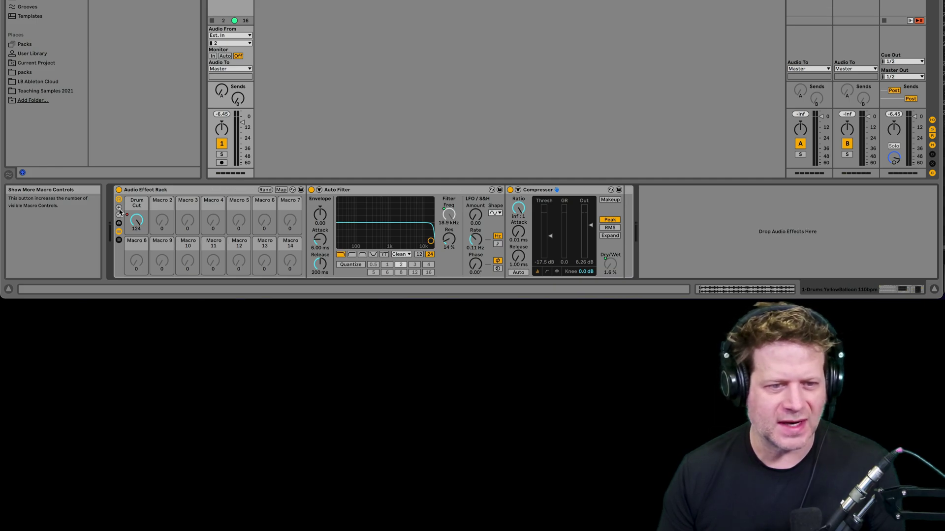
pyautogui.click(119, 208)
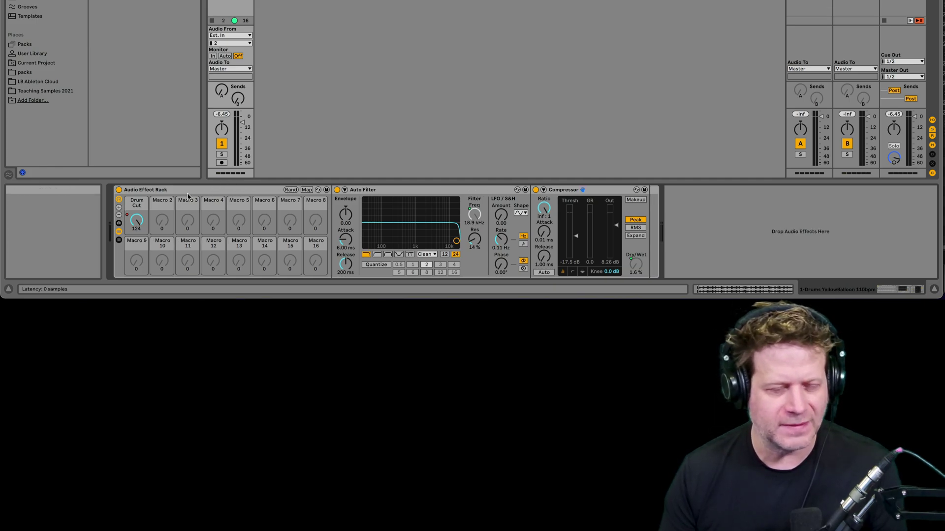